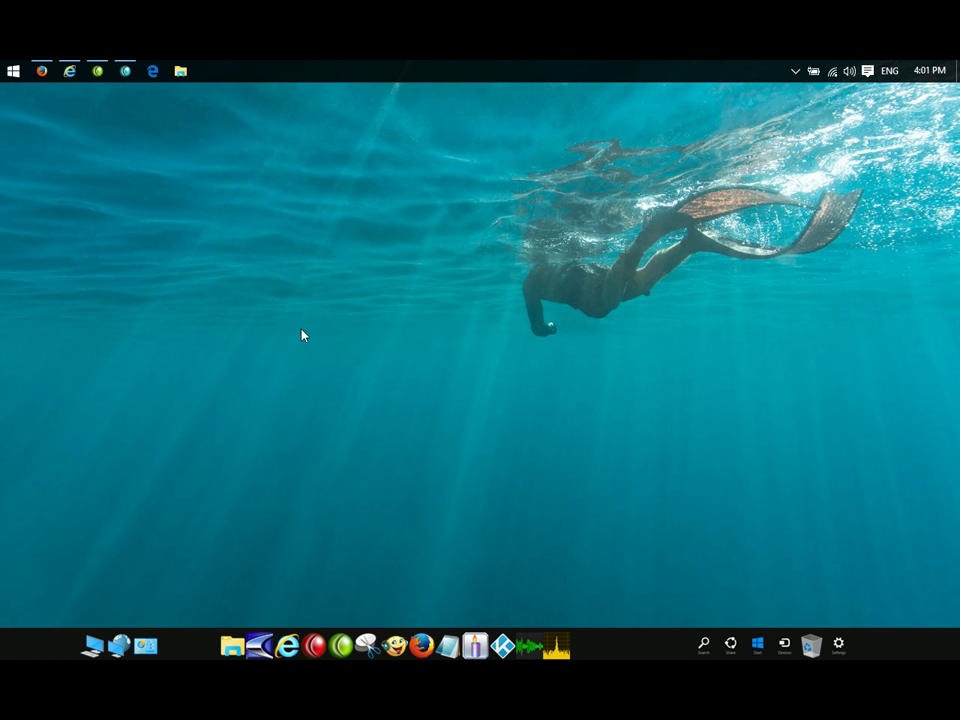
Open the Start menu showing the most-used apps and the Calculator, Calendar, Camera, Contact Support and Kodi tiles
{"action": "left_click", "coordinate": [11, 72]}
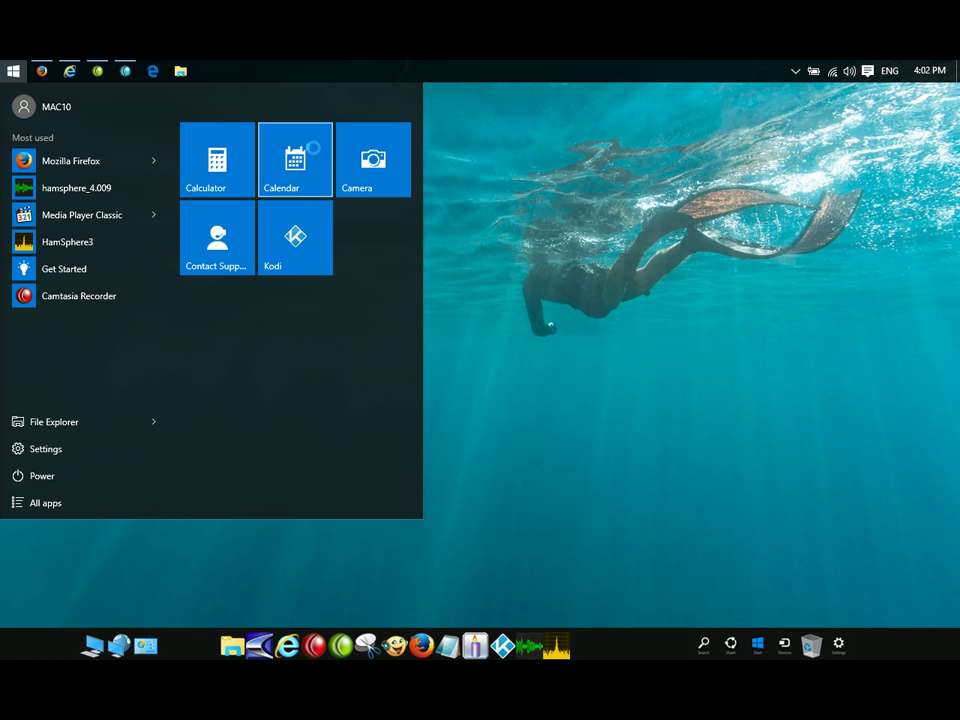
Reopen the Start menu and unpin the Calculator and Calendar tiles from Start
{"action": "left_click", "coordinate": [12, 72]}
{"action": "left_click", "coordinate": [12, 72]}
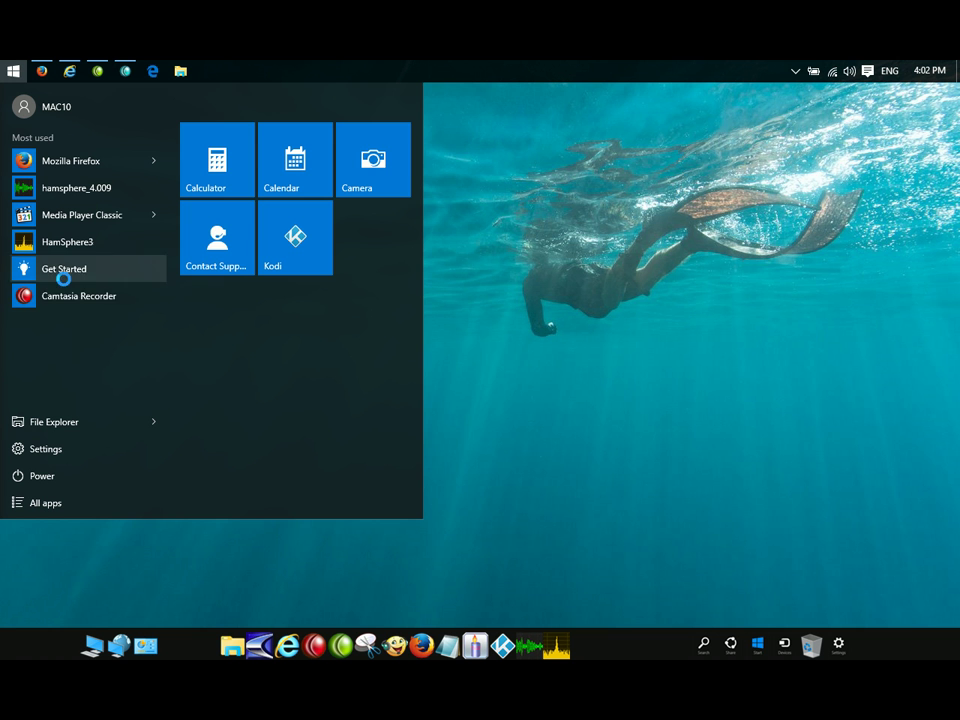
{"action": "right_click", "coordinate": [242, 140]}
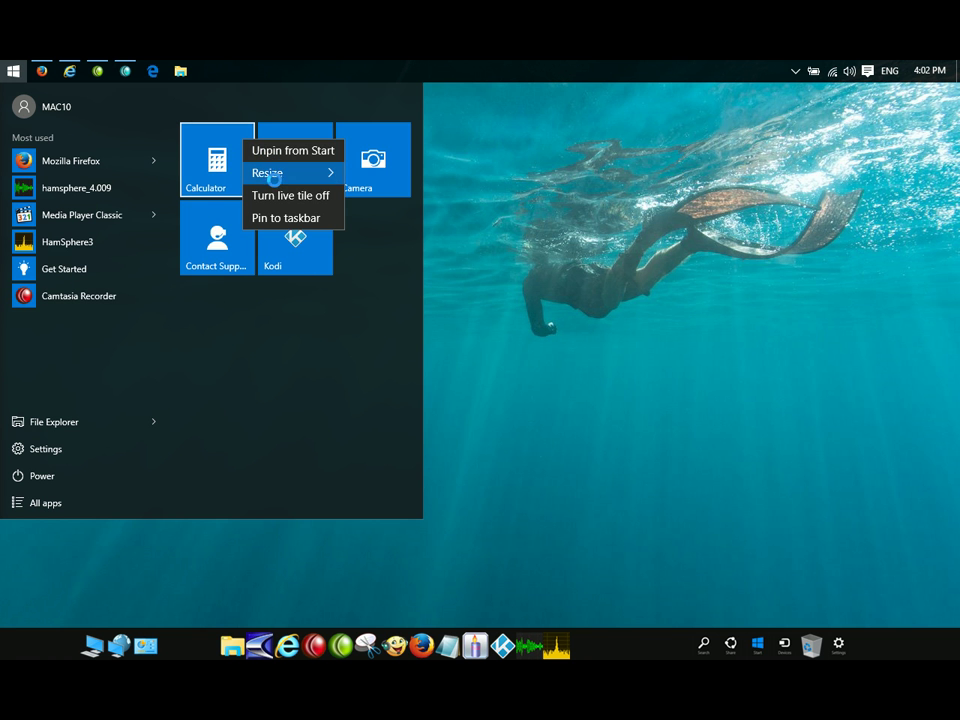
{"action": "left_click", "coordinate": [270, 150]}
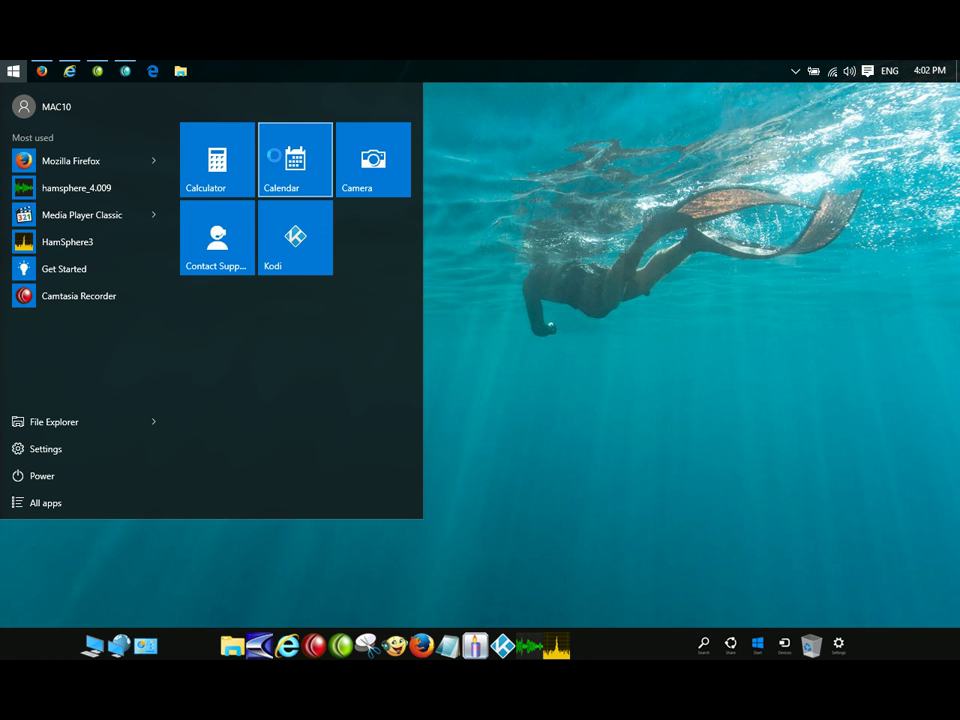
{"action": "right_click", "coordinate": [268, 160]}
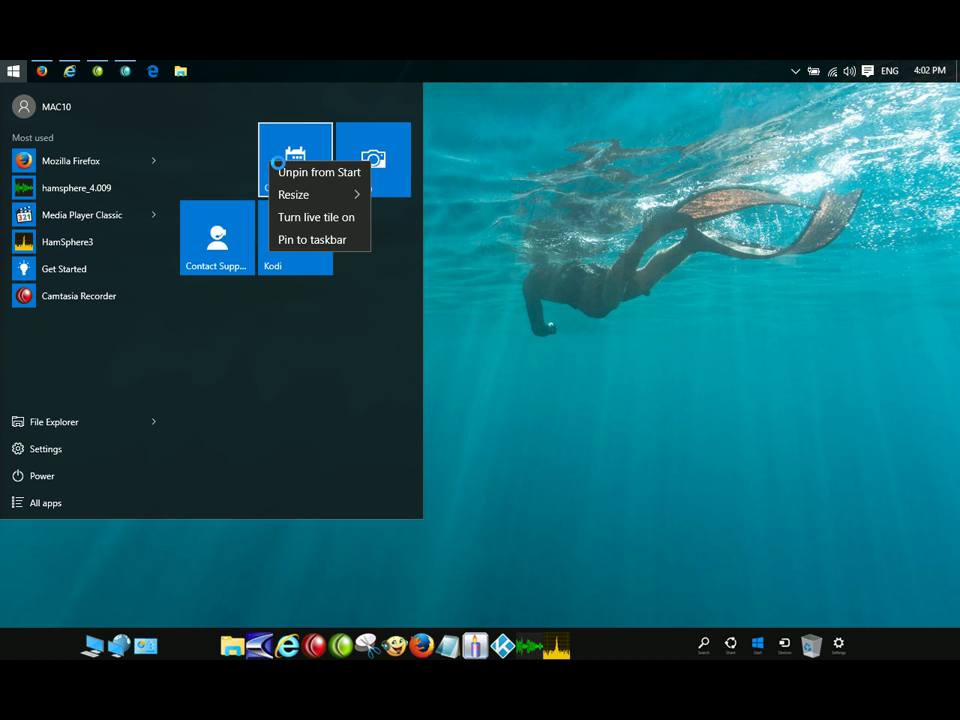
{"action": "left_click", "coordinate": [294, 170]}
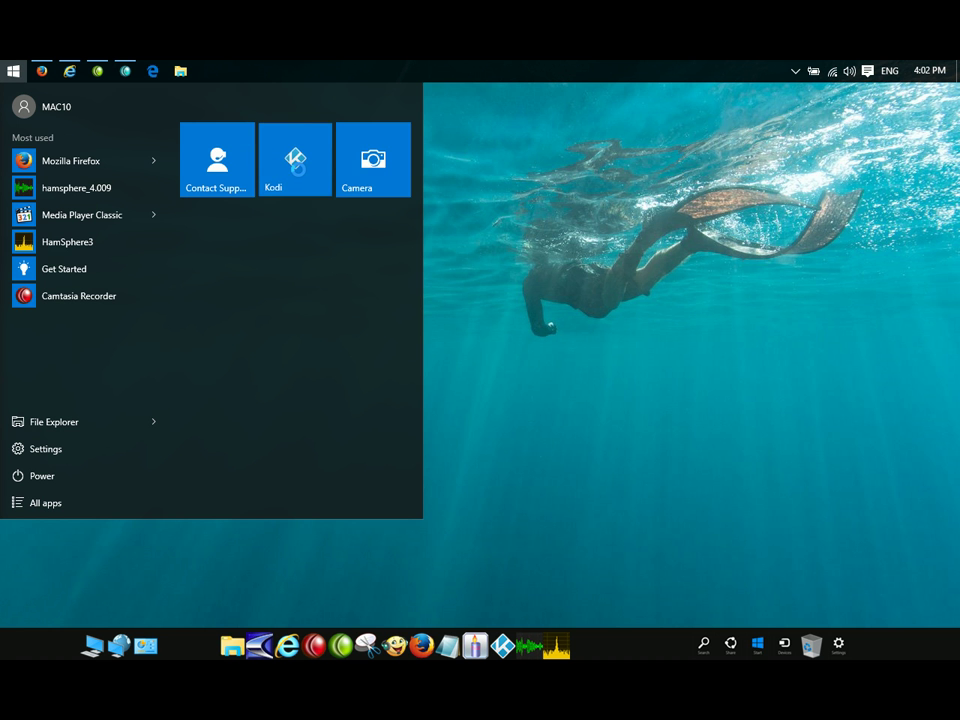
Unpin the remaining Kodi, Camera and Contact Support tiles, leaving the tile area empty
{"action": "right_click", "coordinate": [297, 170]}
{"action": "left_click", "coordinate": [328, 181]}
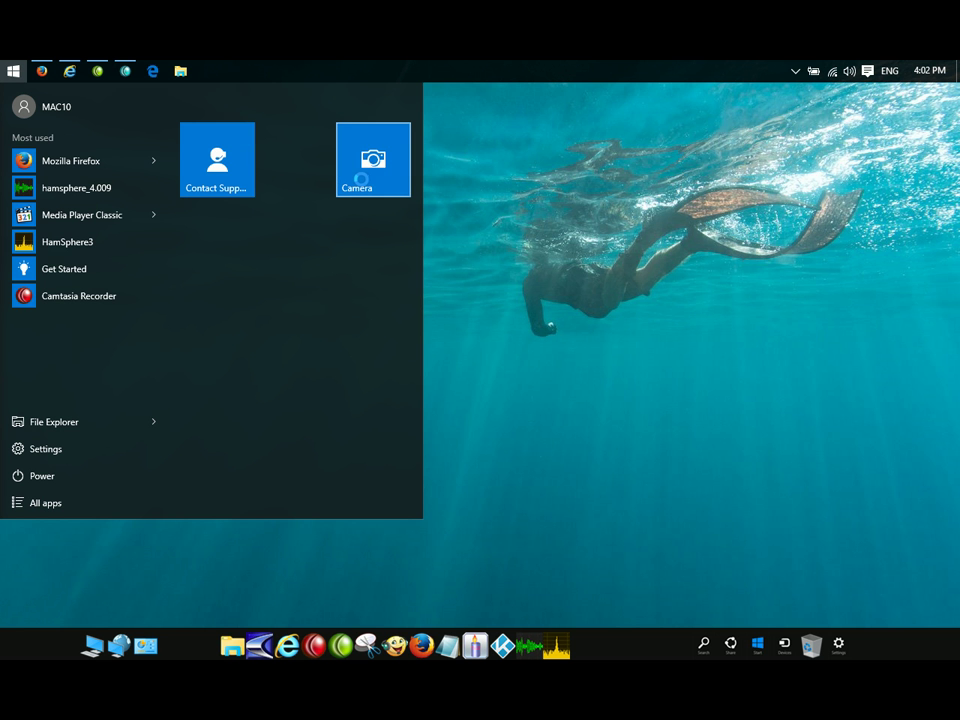
{"action": "right_click", "coordinate": [362, 178]}
{"action": "left_click", "coordinate": [372, 186]}
{"action": "right_click", "coordinate": [238, 162]}
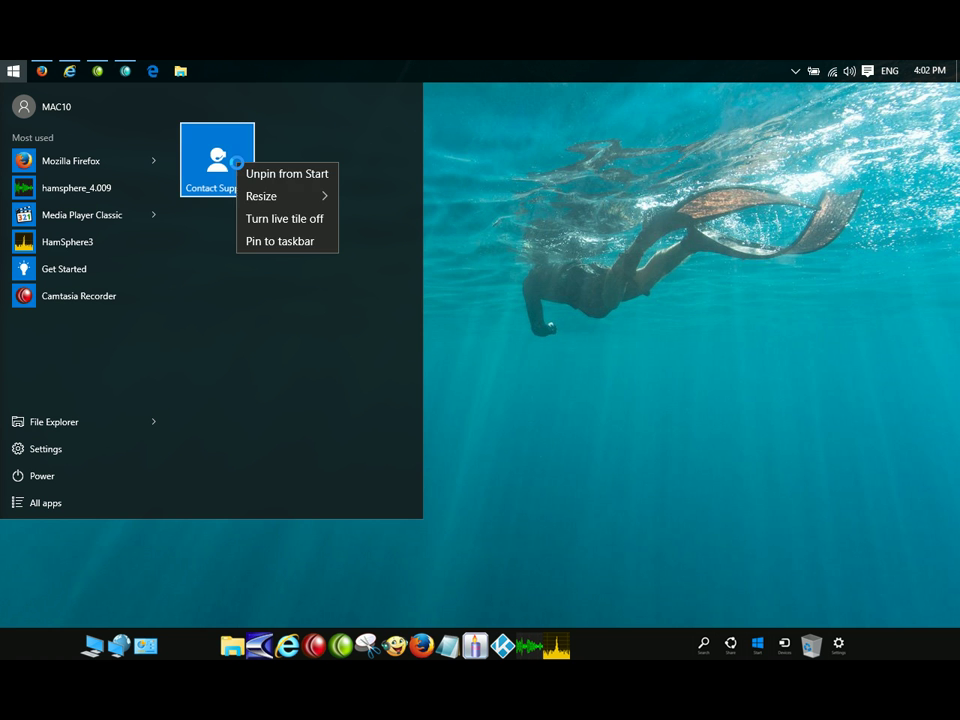
{"action": "left_click", "coordinate": [255, 173]}
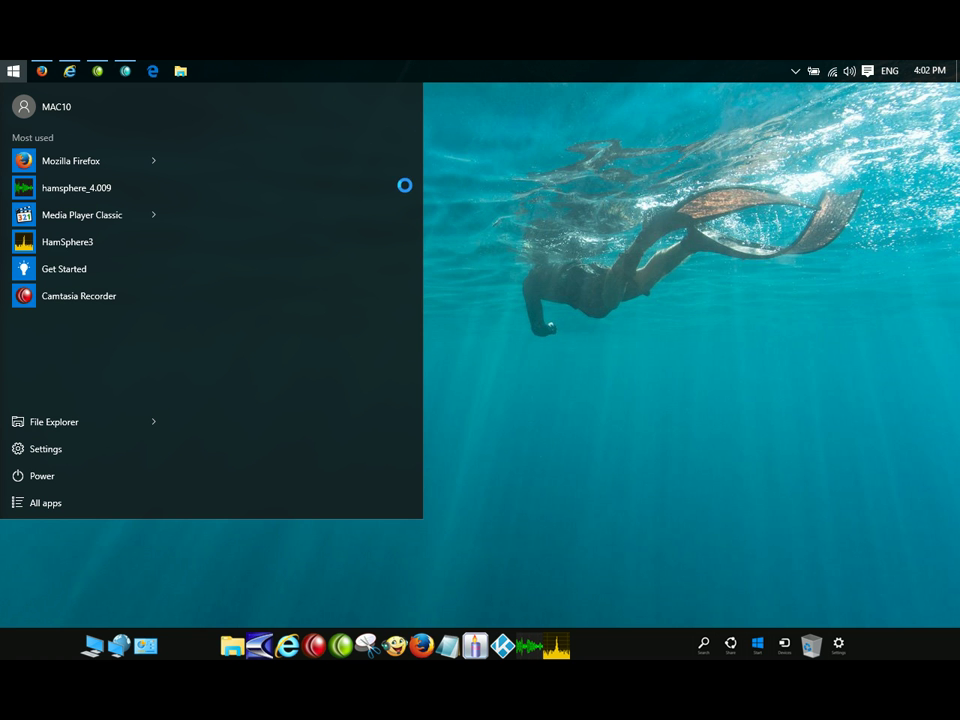
Drag the Start menu's right edge in to app-list width, then reopen it to confirm
{"action": "left_click_drag", "start_coordinate": [421, 187], "coordinate": [165, 178]}
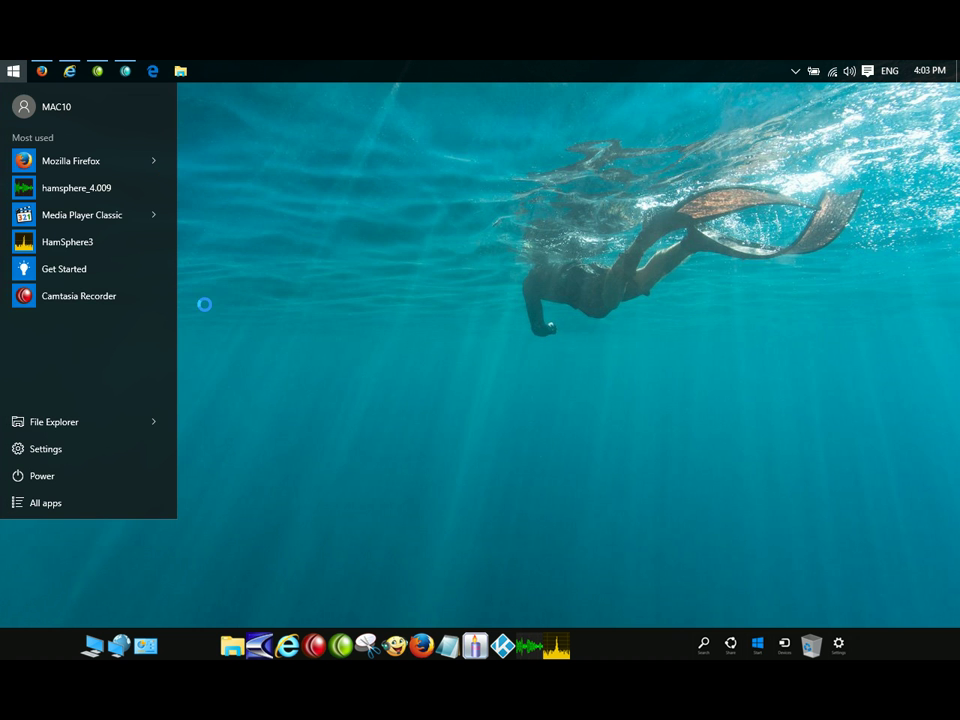
{"action": "left_click", "coordinate": [293, 400]}
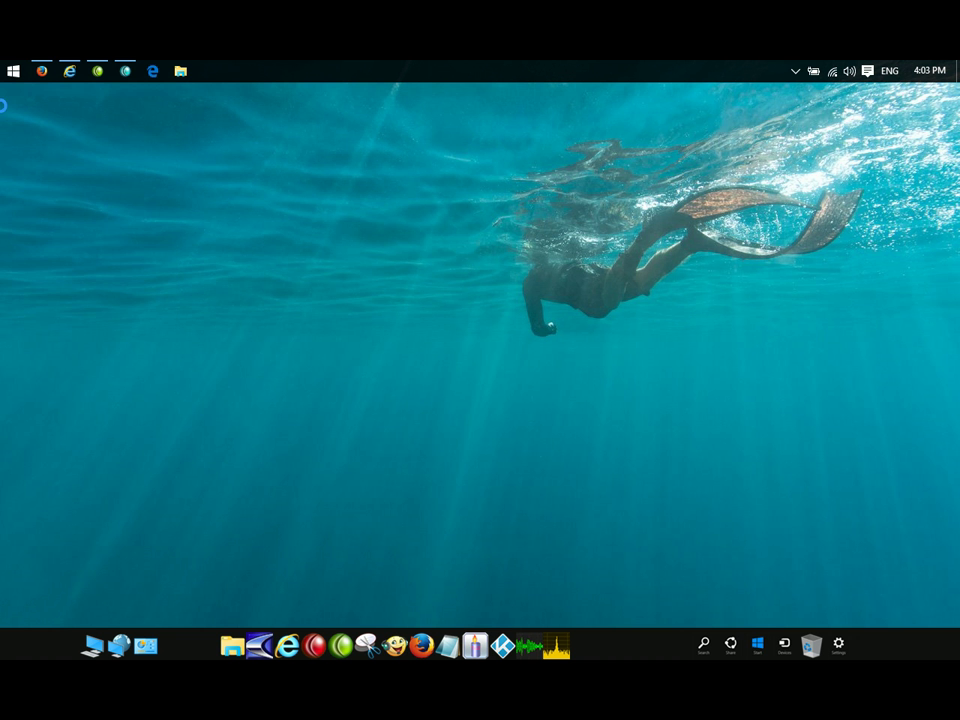
{"action": "left_click", "coordinate": [7, 72]}
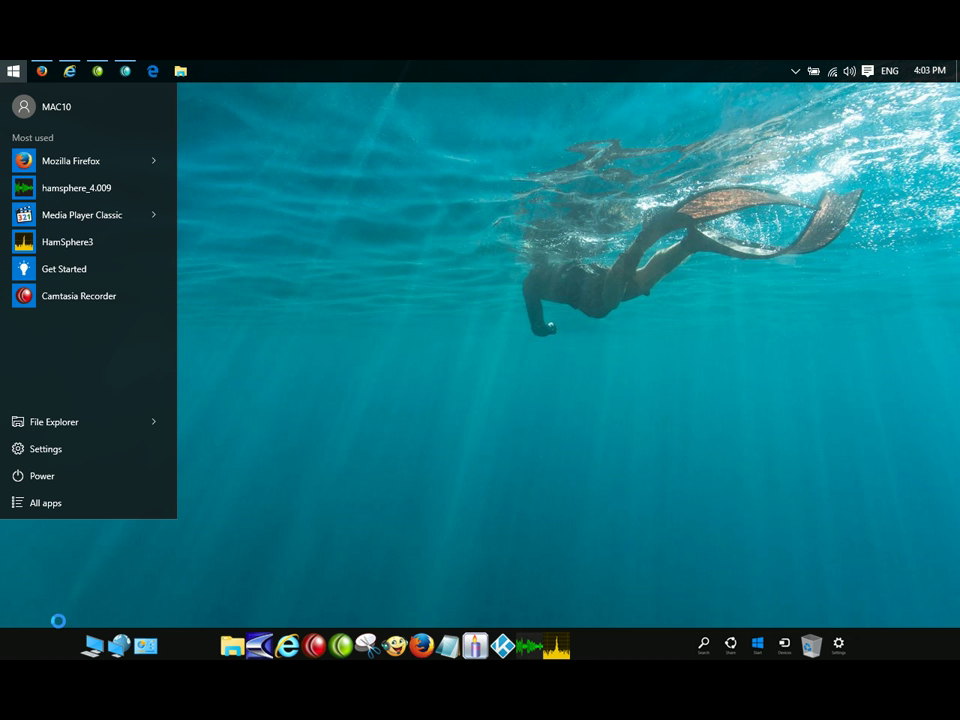
Show the All apps list, then close and reopen the Start menu twice
{"action": "left_click", "coordinate": [42, 502]}
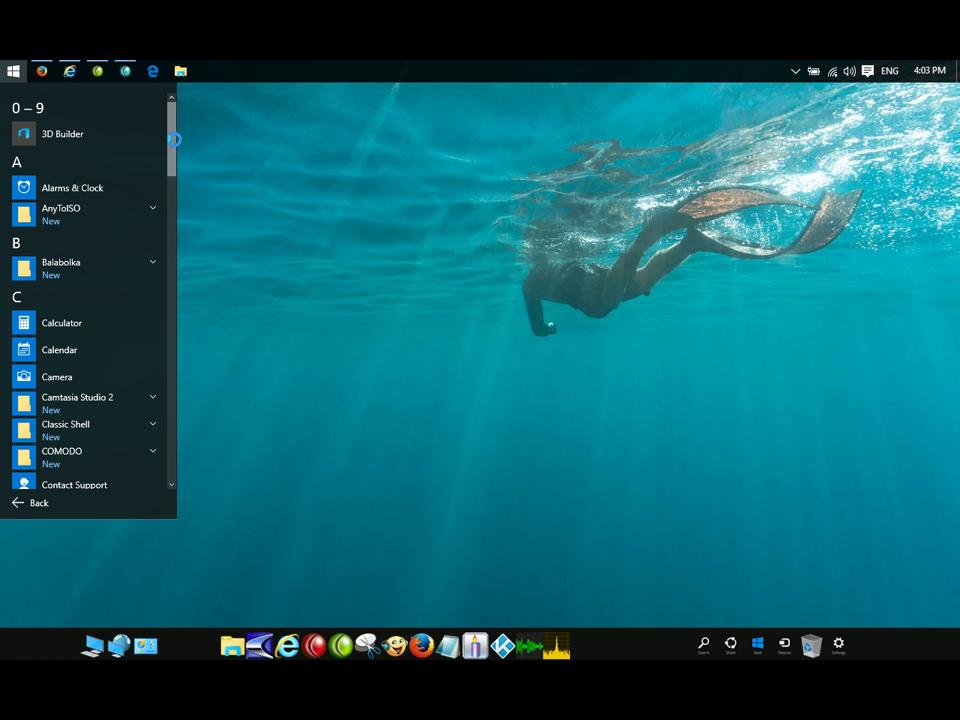
{"action": "mouse_move", "coordinate": [170, 133]}
{"action": "left_mouse_down"}
{"action": "mouse_move", "coordinate": [169, 453]}
{"action": "mouse_move", "coordinate": [173, 123]}
{"action": "left_mouse_up"}
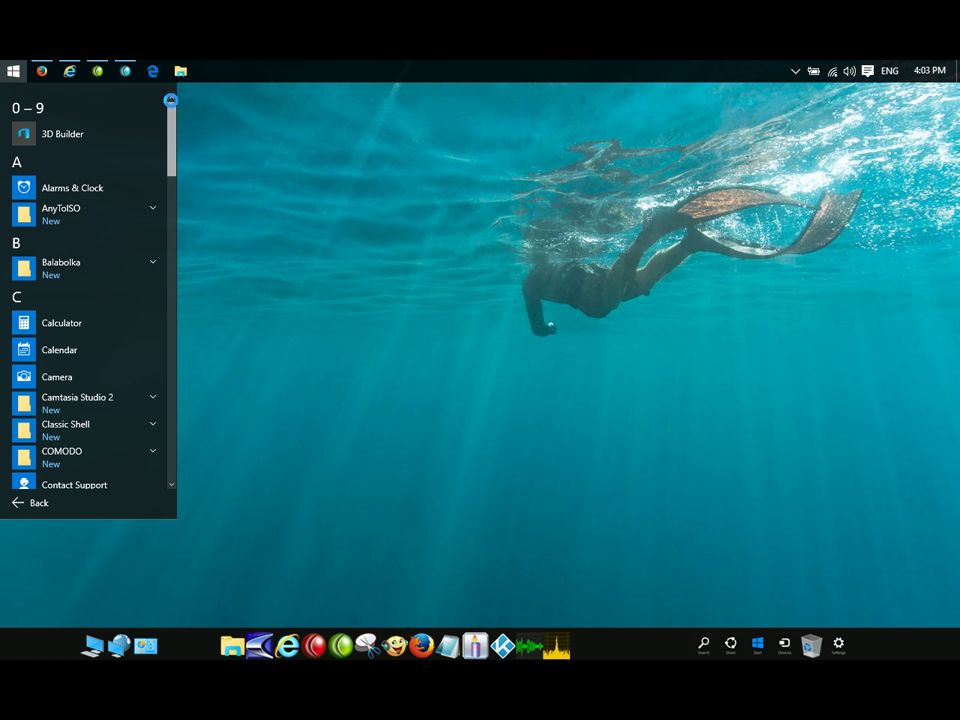
{"action": "left_click", "coordinate": [12, 72]}
{"action": "left_click", "coordinate": [12, 72]}
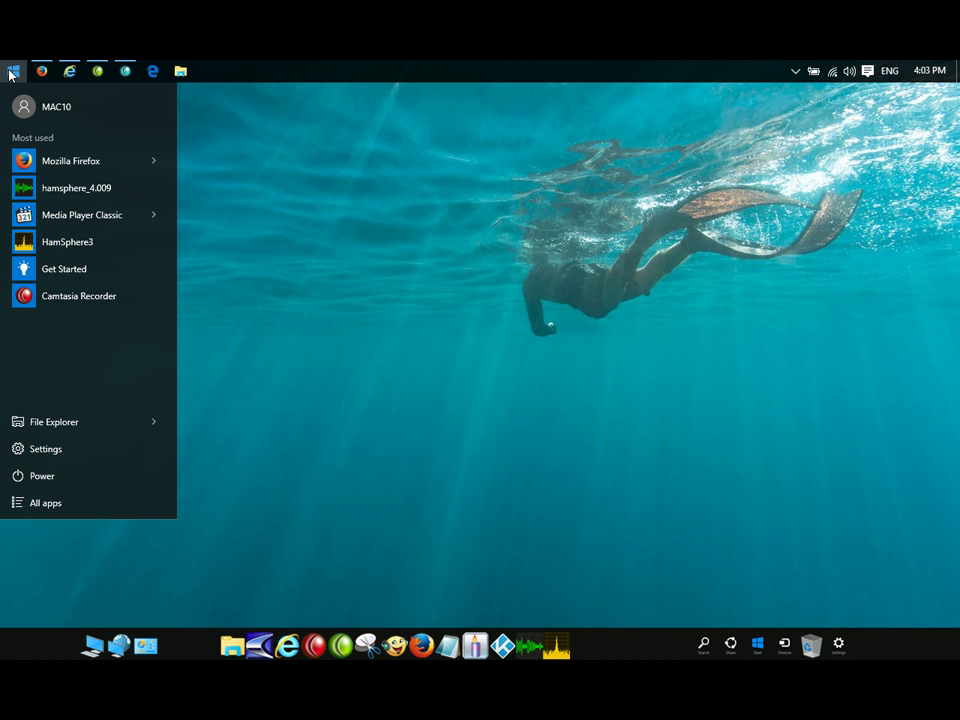
{"action": "left_click", "coordinate": [12, 72]}
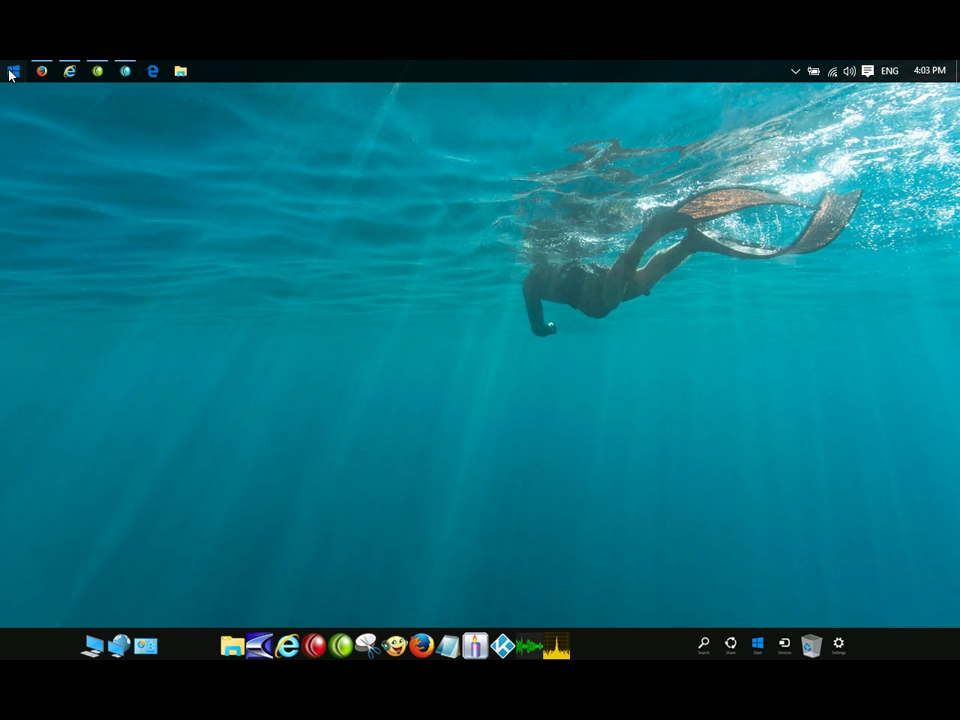
{"action": "left_click", "coordinate": [12, 72]}
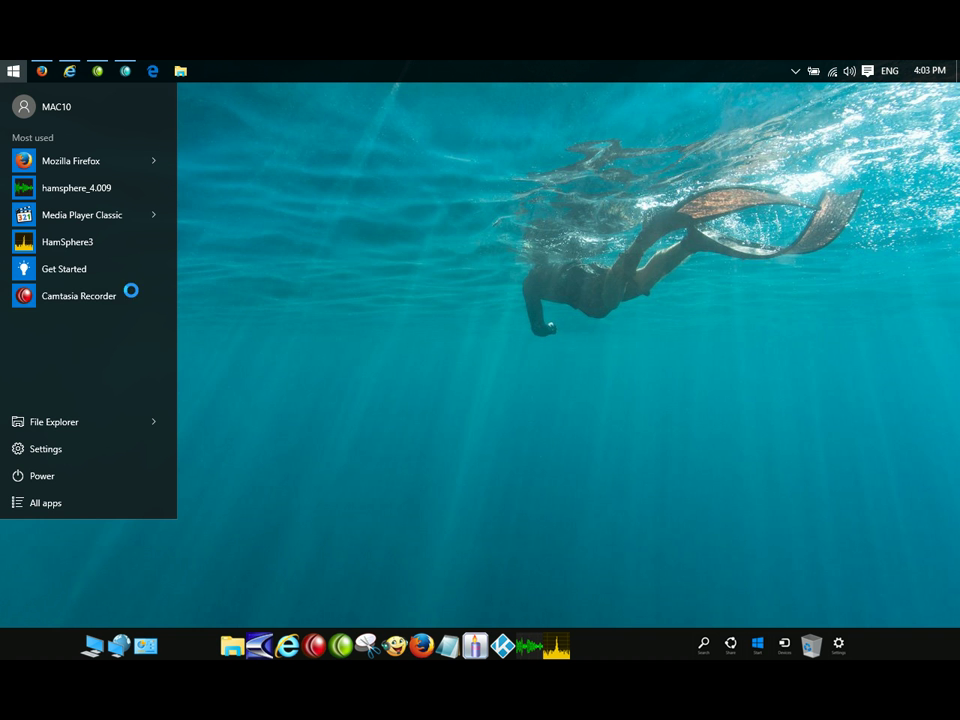
Show All apps, scroll to W and expand the Windows Accessories folder
{"action": "left_click", "coordinate": [44, 498]}
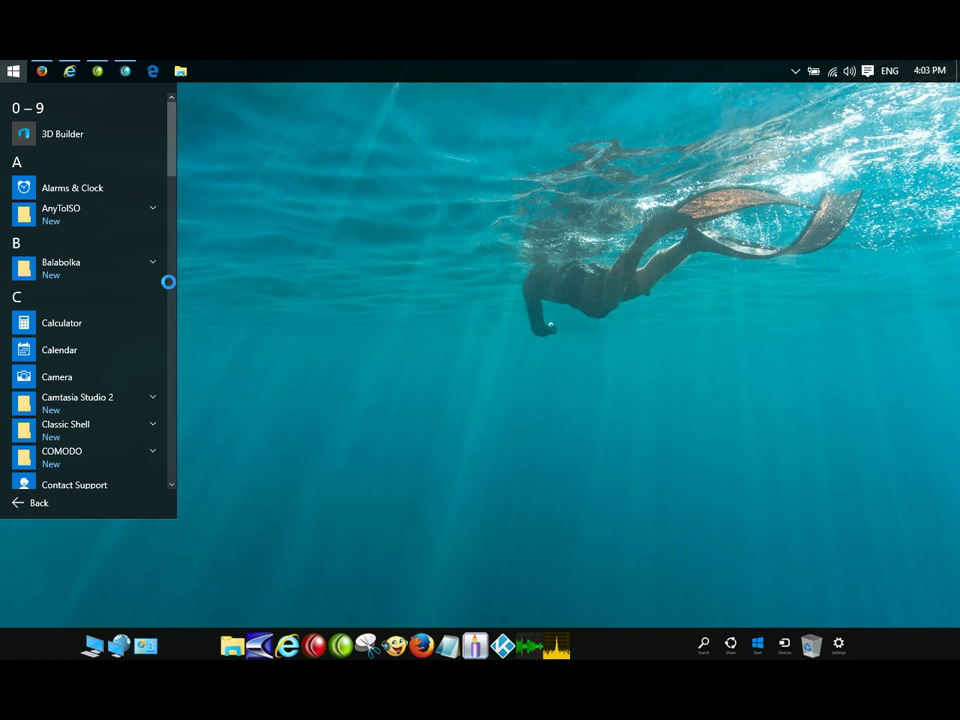
{"action": "scroll", "coordinate": [168, 184], "scroll_direction": "down", "scroll_amount": 3}
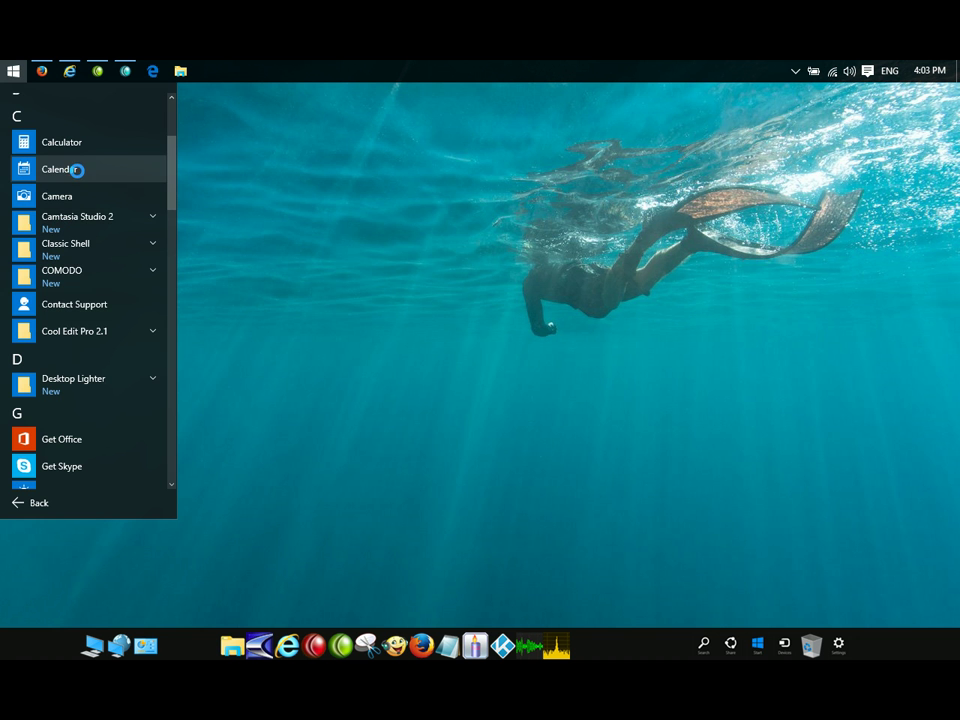
{"action": "left_click_drag", "start_coordinate": [169, 182], "coordinate": [172, 432]}
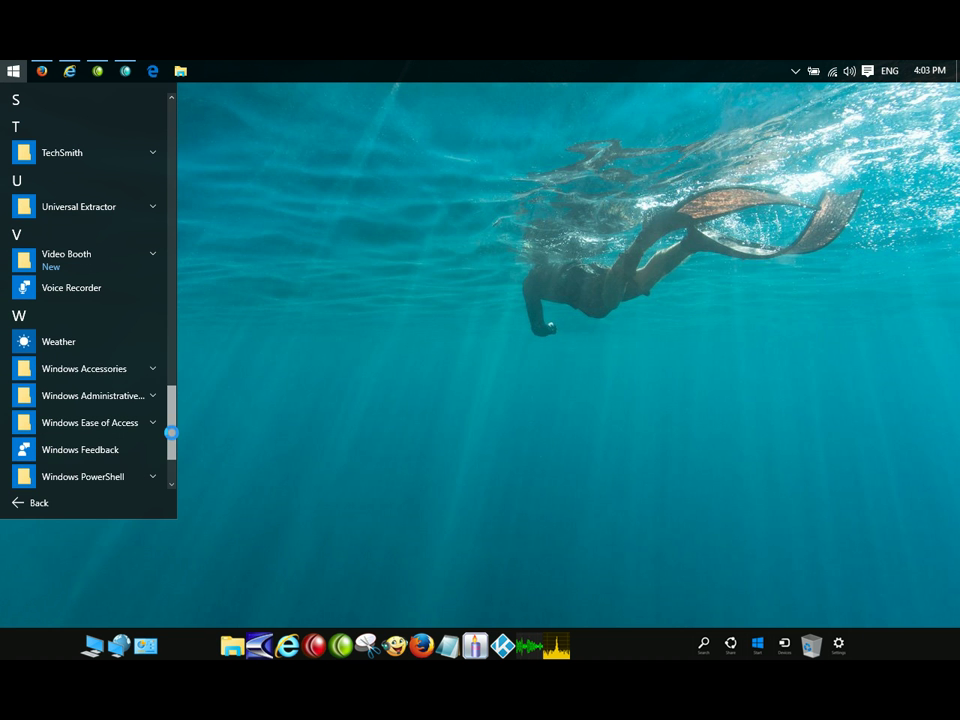
{"action": "left_click", "coordinate": [153, 369]}
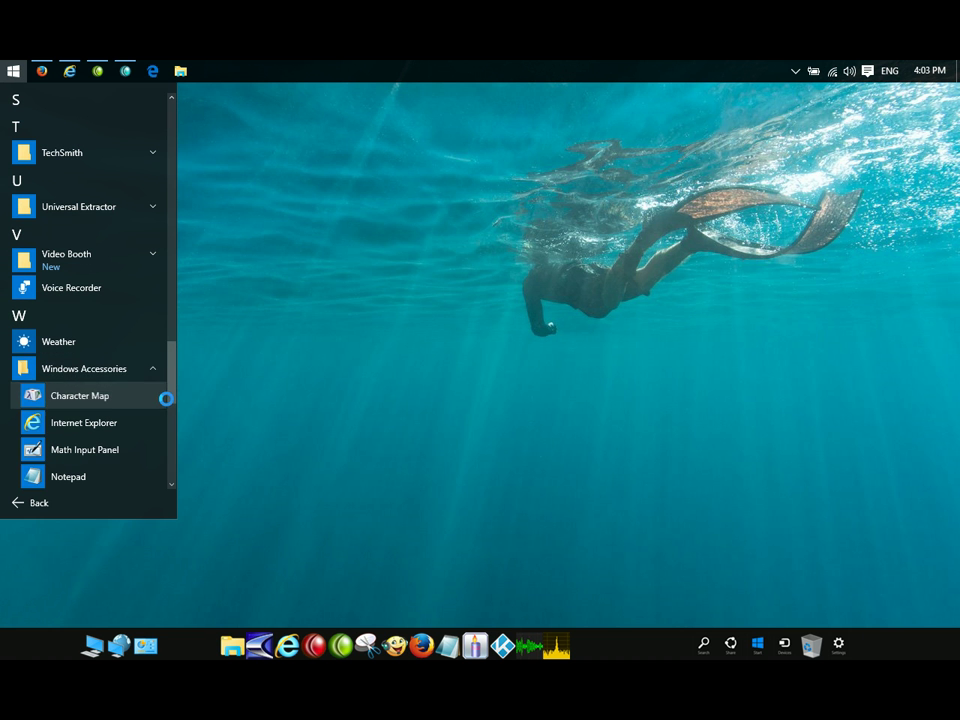
{"action": "left_click_drag", "start_coordinate": [173, 394], "coordinate": [174, 434]}
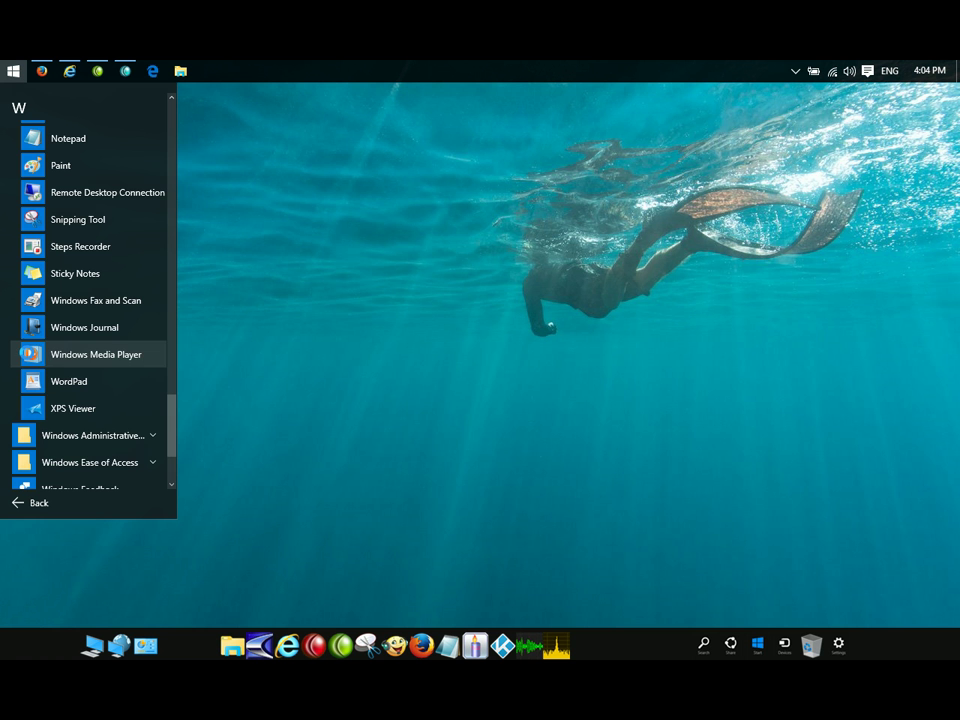
Drag Windows Media Player onto the dock, choose the Store option, and close the file-opening prompt
{"action": "left_click_drag", "start_coordinate": [80, 354], "coordinate": [385, 648]}
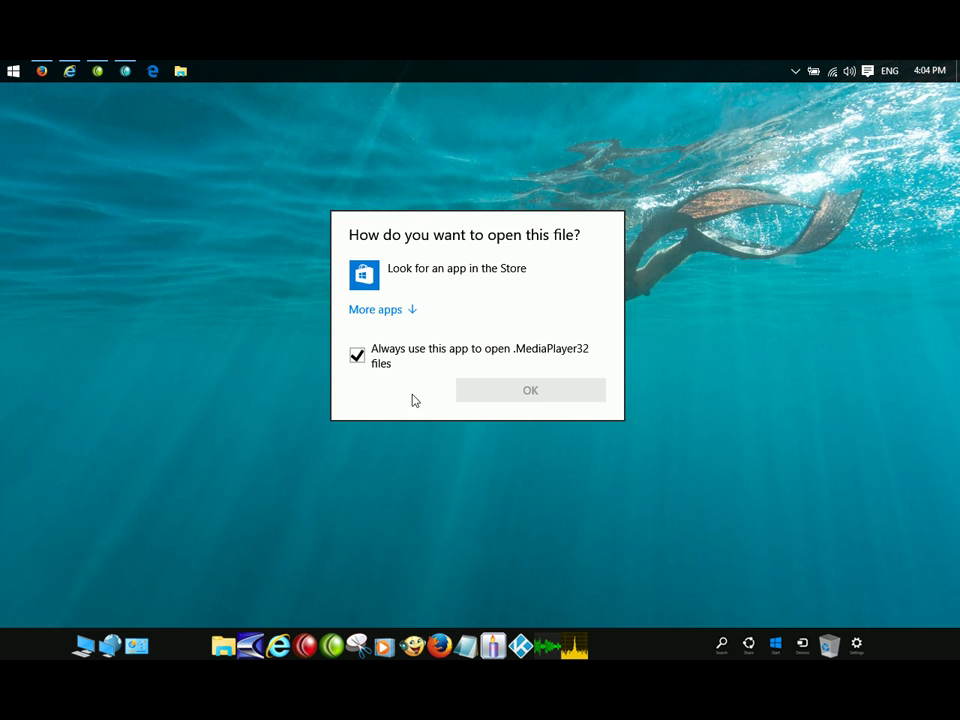
{"action": "left_click", "coordinate": [399, 270]}
{"action": "left_click", "coordinate": [242, 198]}
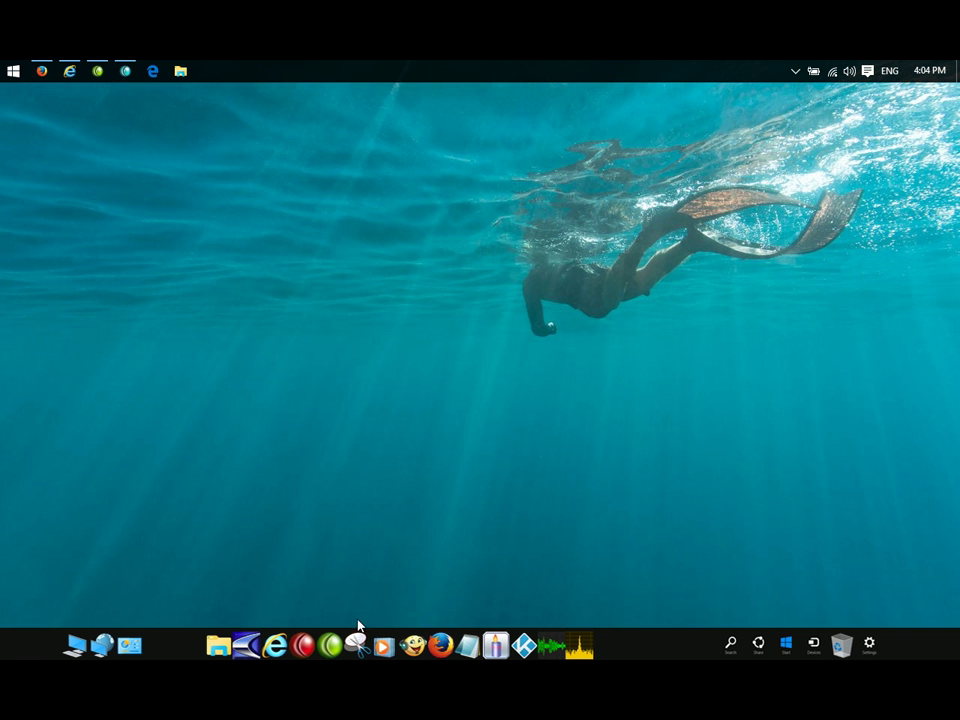
Open and close the Start menu, then show the three hidden notification-area icons
{"action": "left_click", "coordinate": [12, 70]}
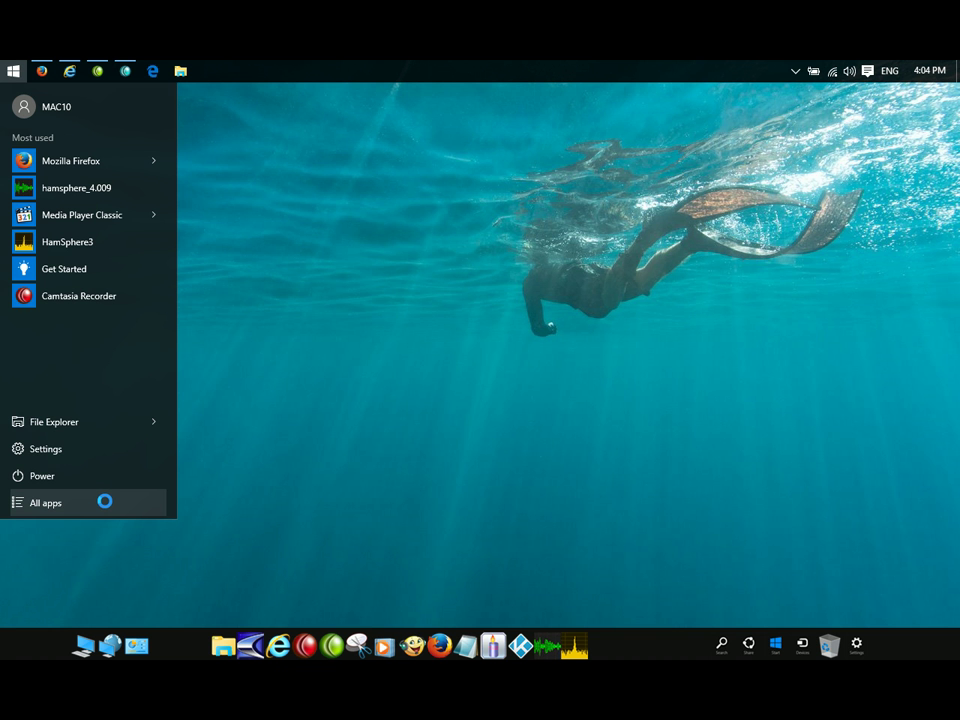
{"action": "left_click", "coordinate": [574, 184]}
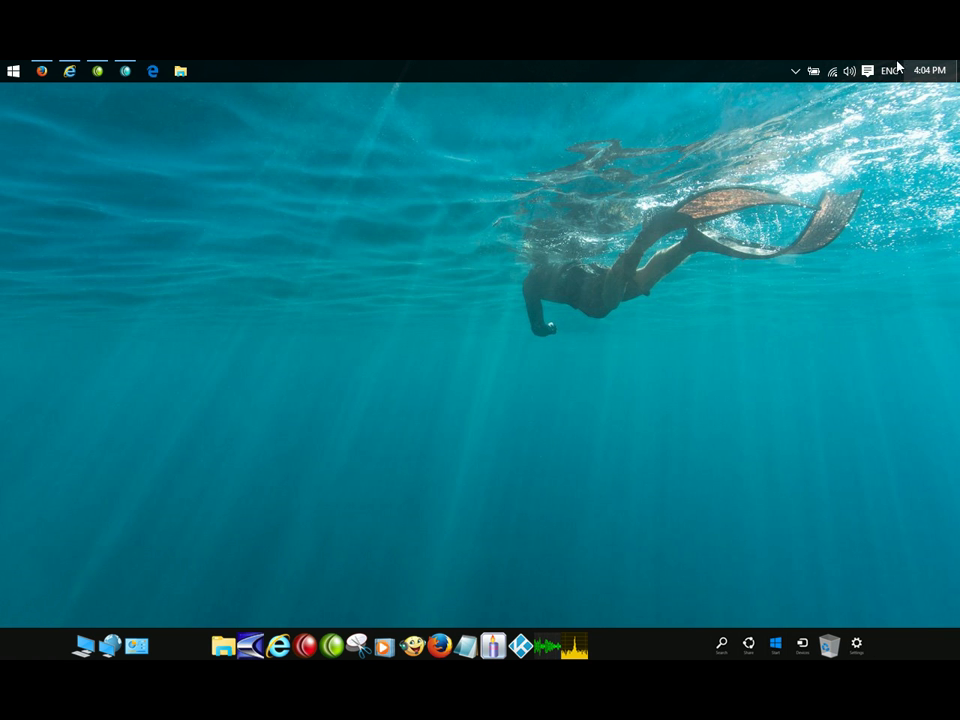
{"action": "left_click", "coordinate": [797, 71]}
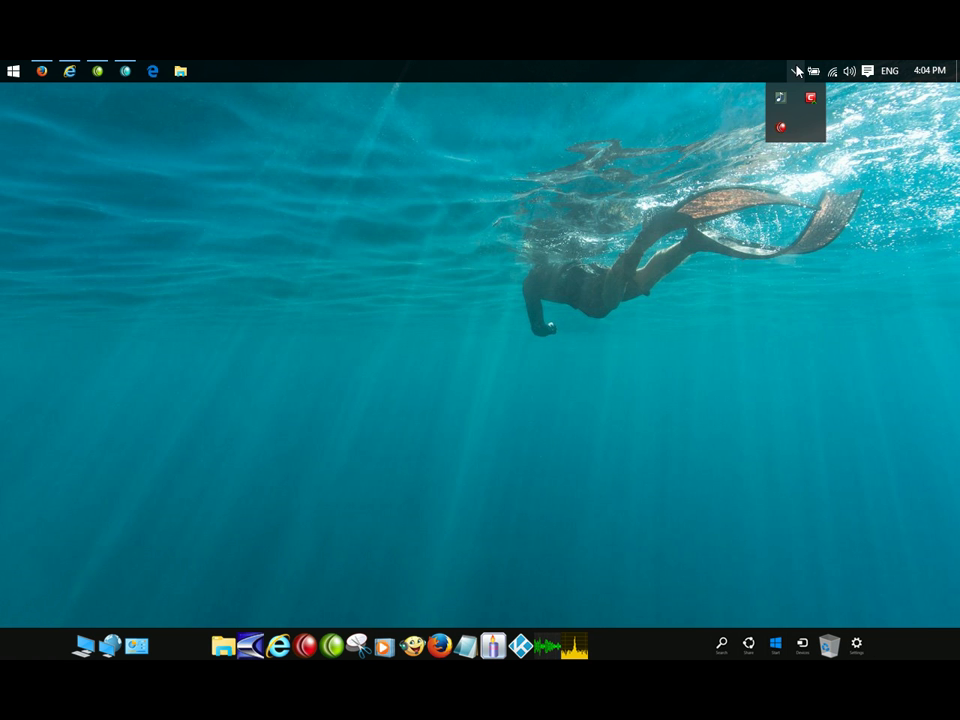
Restore the Camtasia Recorder window from the tray and reopen the narrow Start menu
{"action": "left_click", "coordinate": [781, 127]}
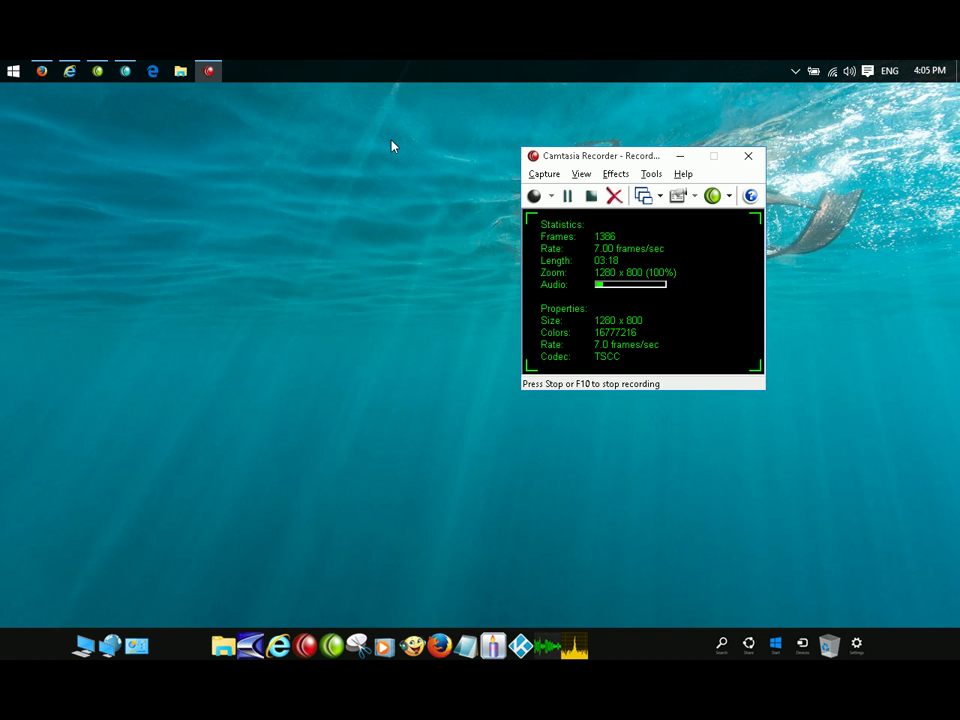
{"action": "left_click", "coordinate": [12, 71]}
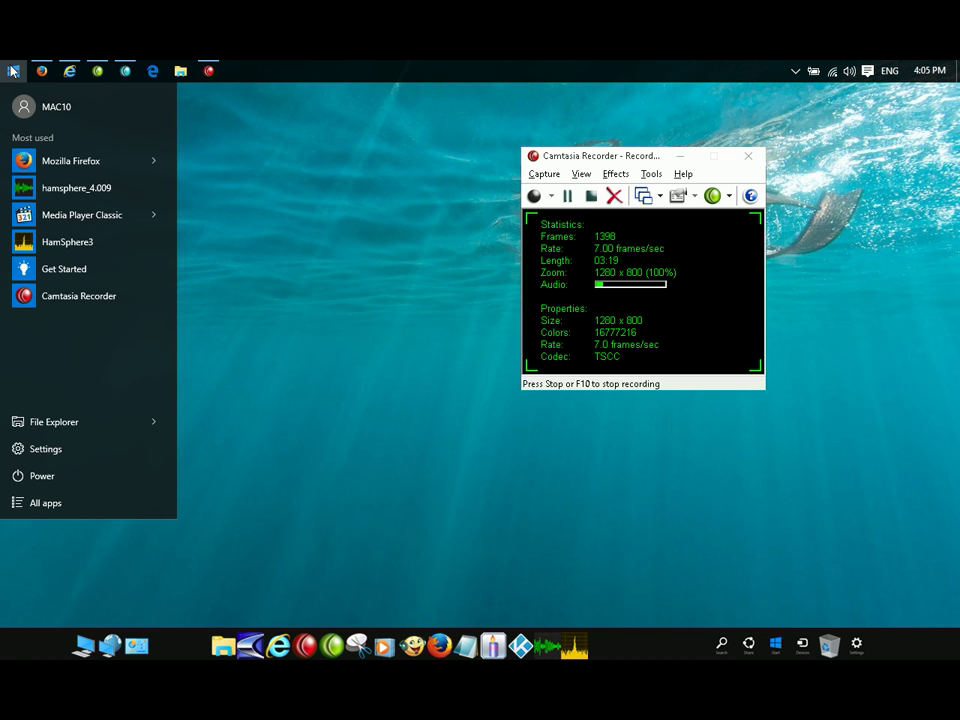
{"action": "left_click", "coordinate": [12, 71]}
{"action": "left_click", "coordinate": [12, 71]}
{"action": "left_click", "coordinate": [11, 70]}
{"action": "left_click", "coordinate": [11, 70]}
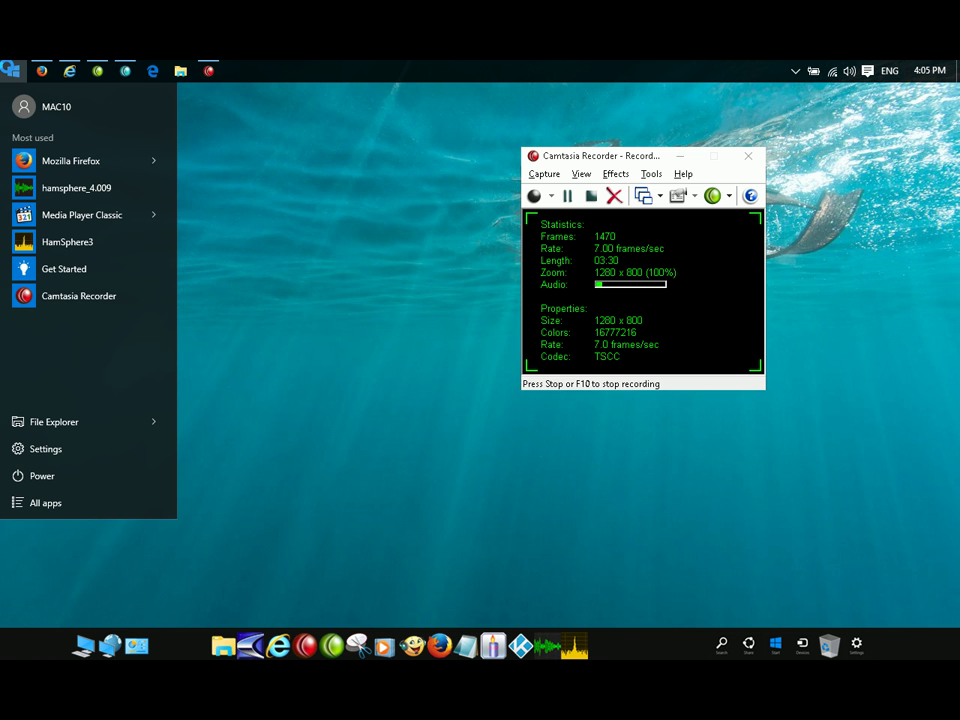